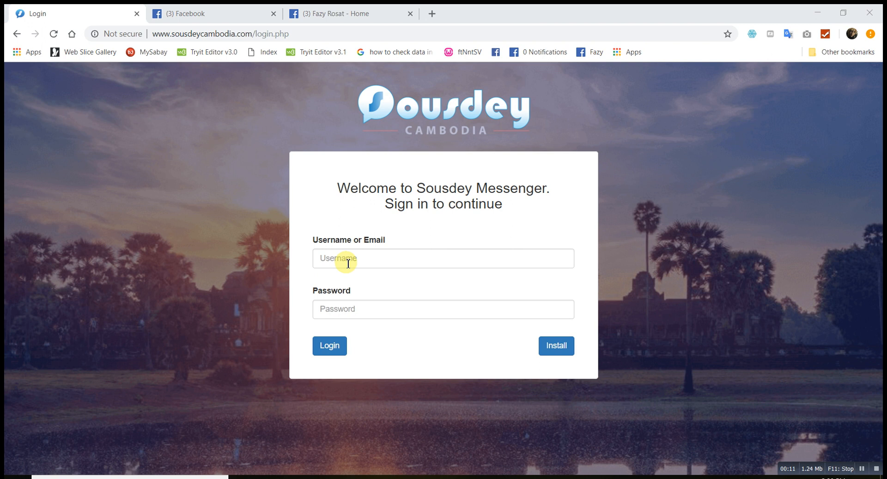
# - Sign in to Sousdey Messenger with the saved username and the account password
pyautogui.click(348, 262)
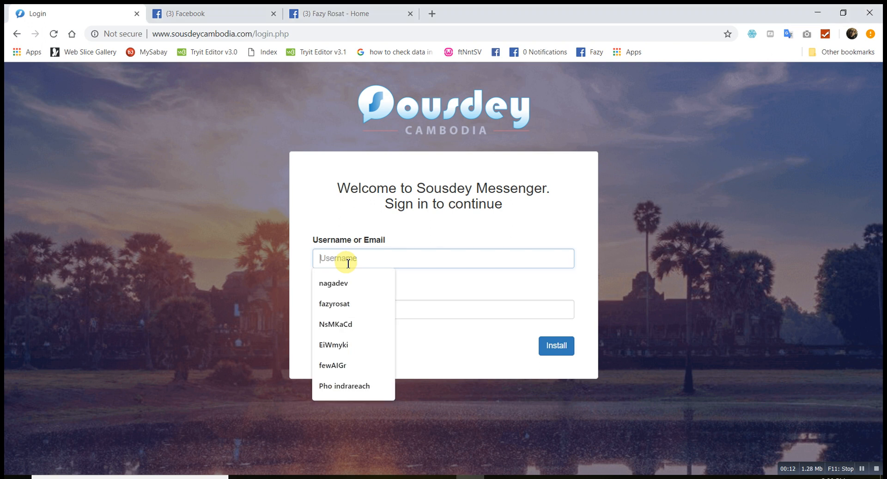
pyautogui.click(340, 308)
pyautogui.click(354, 309)
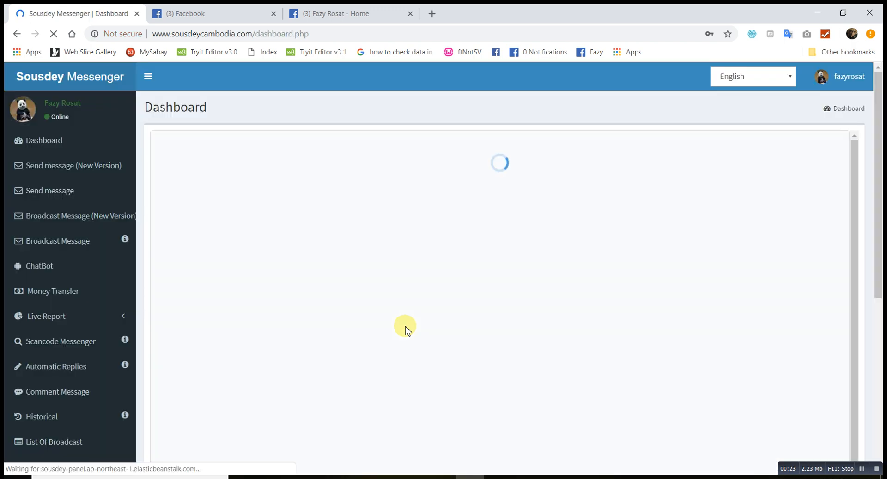
# - Open the new version of the message sender and add an e-commerce card from the "New Model iphone" post
pyautogui.click(26, 171)
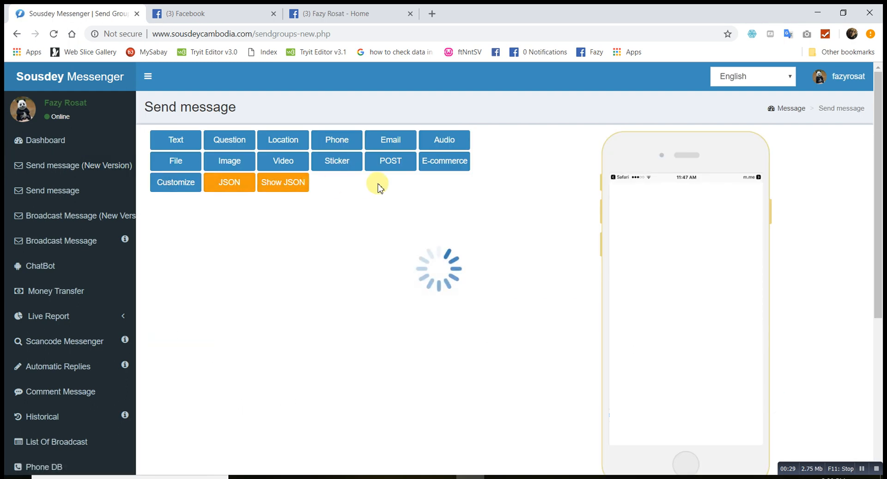
pyautogui.click(451, 169)
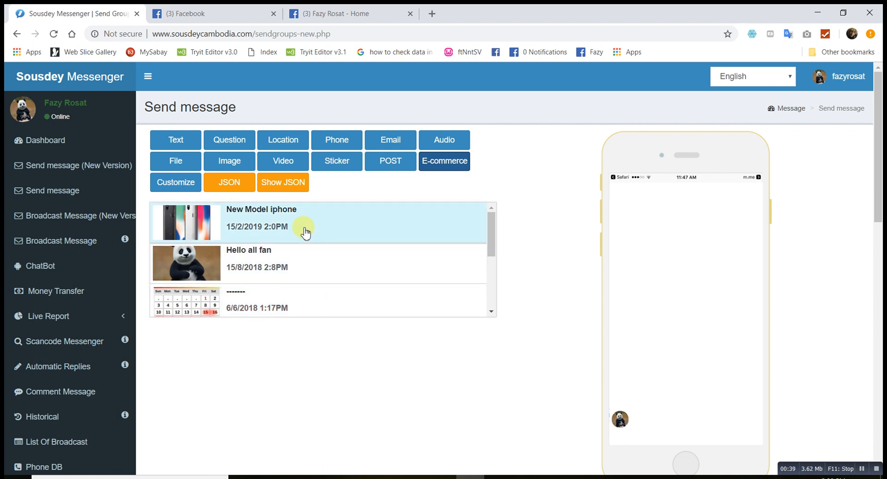
pyautogui.scroll(-5, 303, 232)
pyautogui.scroll(5, 303, 232)
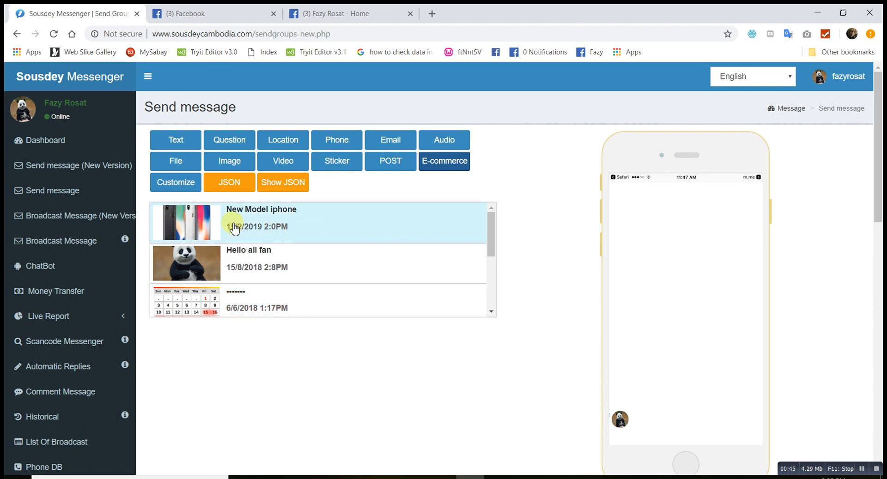
pyautogui.click(351, 227)
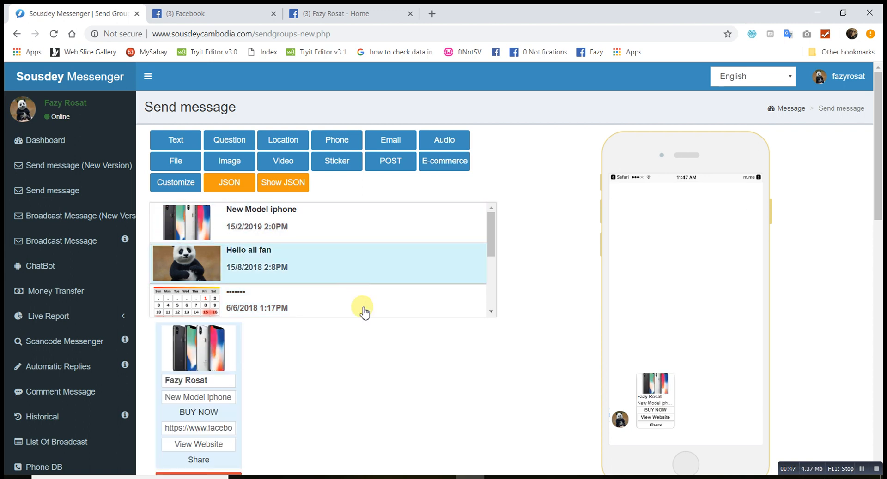
# - Replace the card's picture by uploading 1033438.jpg from the Desktop
pyautogui.scroll(-1, 388, 368)
pyautogui.scroll(-2, 388, 368)
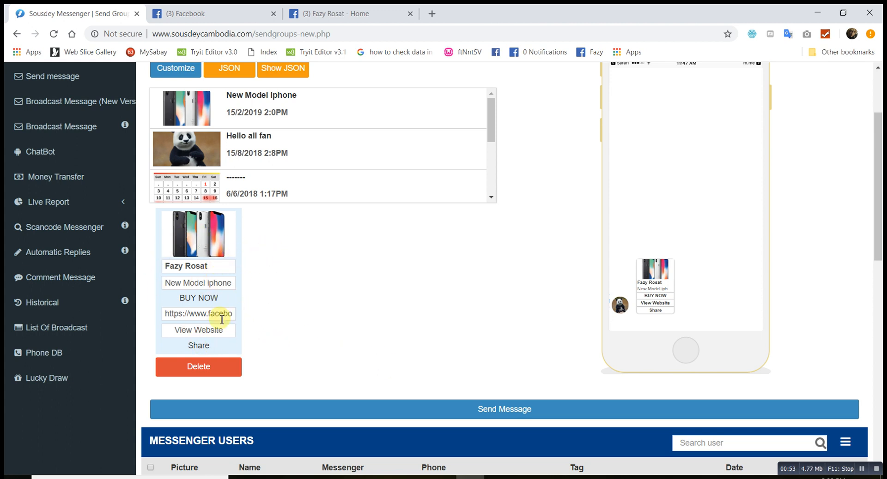
pyautogui.click(221, 299)
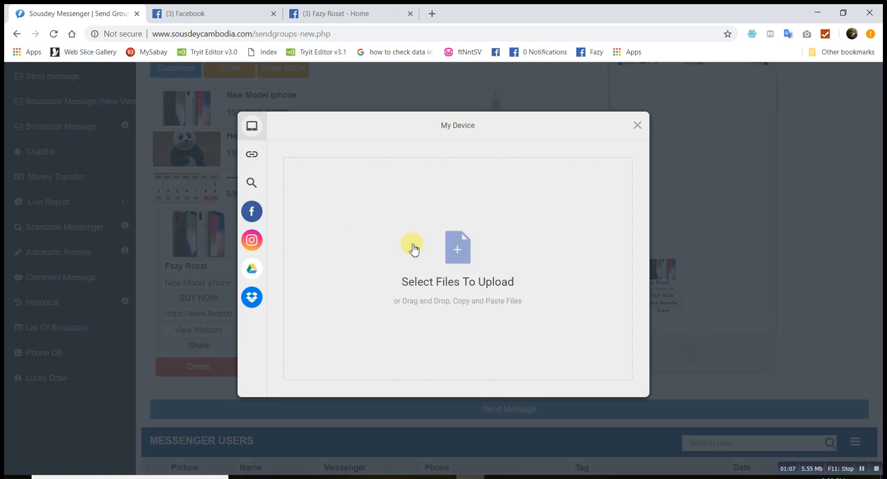
pyautogui.click(429, 253)
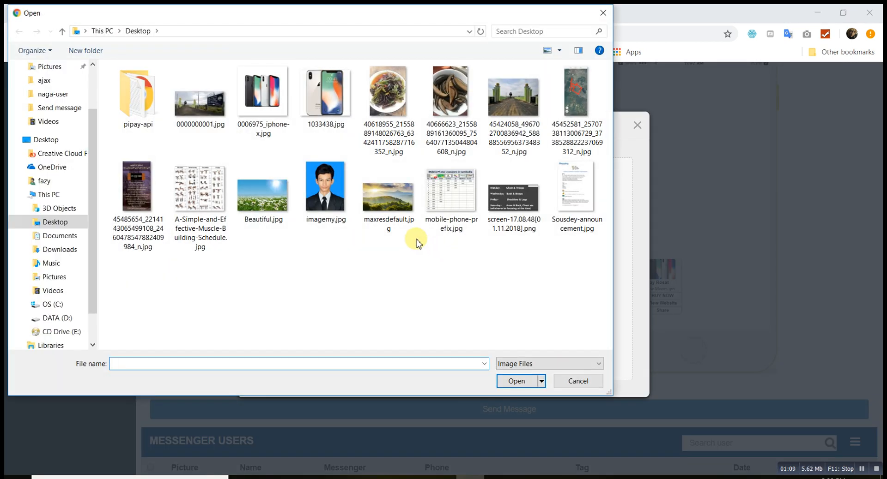
pyautogui.doubleClick(326, 92)
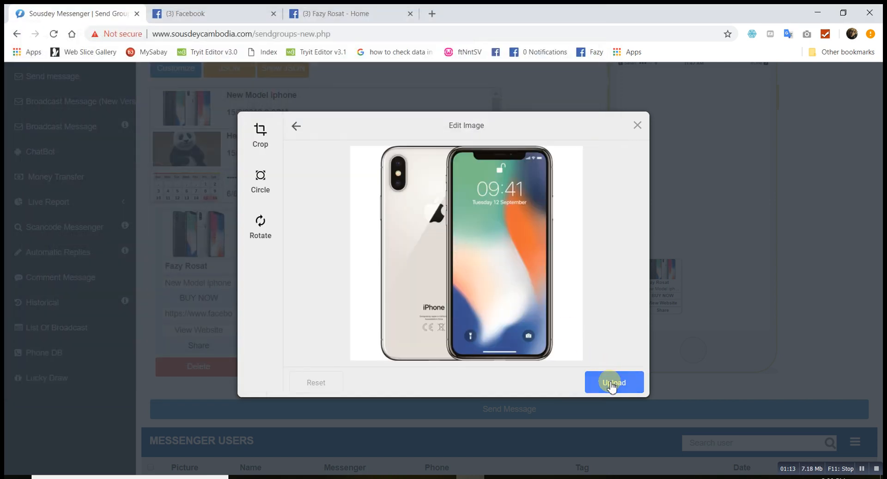
pyautogui.click(611, 384)
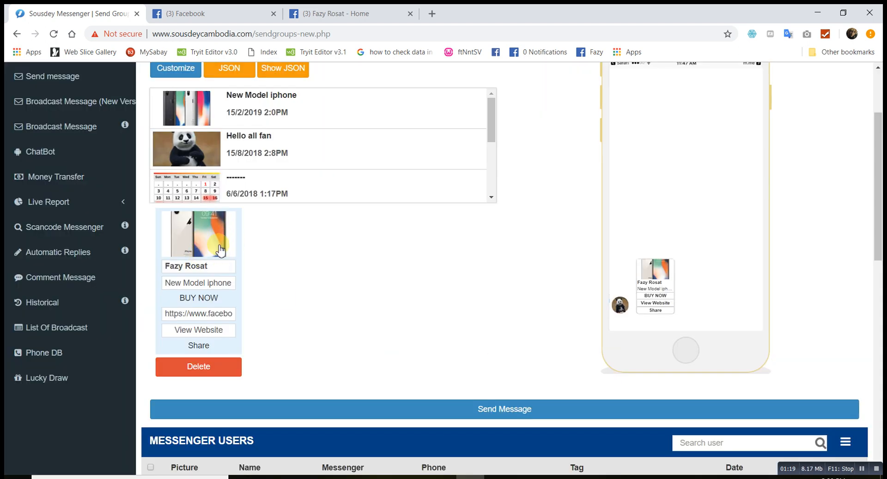
# - Change the e-commerce card's title to "Iphone X"
pyautogui.click(234, 268)
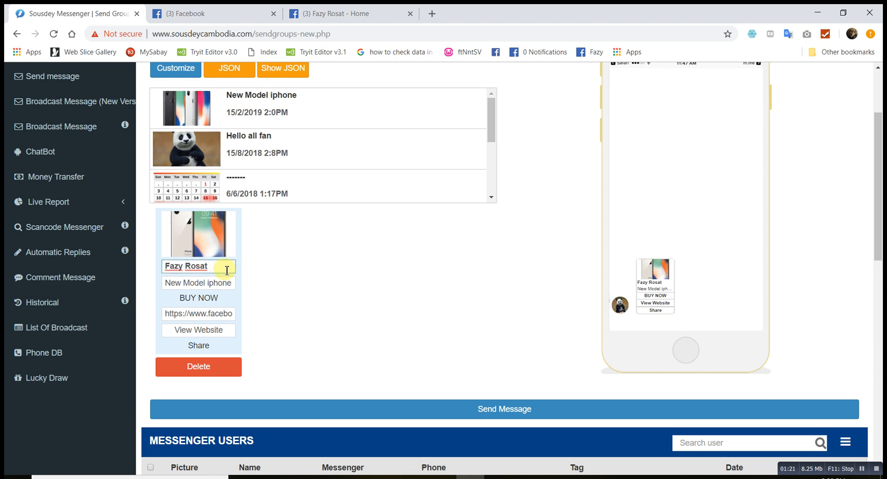
pyautogui.moveTo(227, 271); pyautogui.dragTo(168, 264)
pyautogui.click(223, 266)
pyautogui.moveTo(222, 267); pyautogui.dragTo(163, 265)
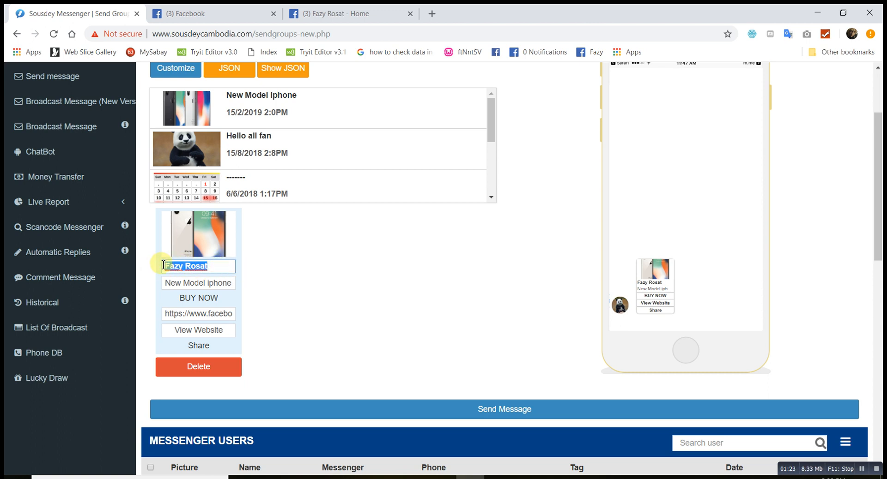
pyautogui.click(231, 269)
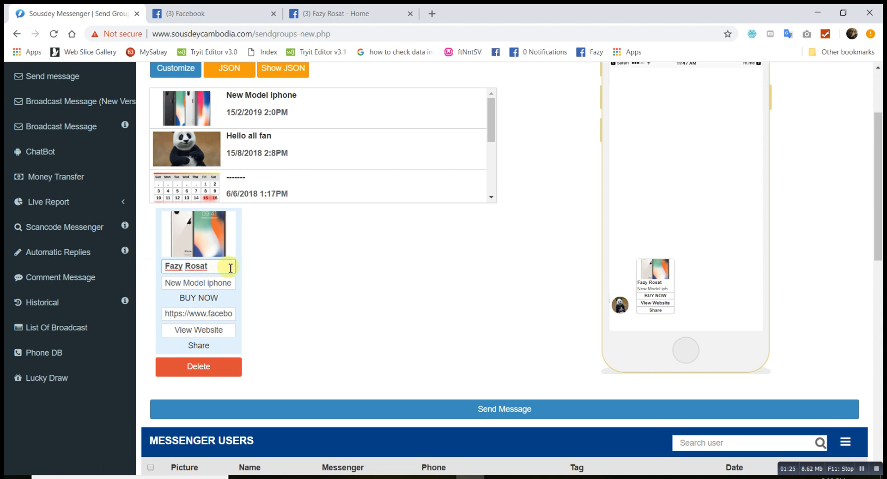
pyautogui.moveTo(230, 268); pyautogui.dragTo(164, 268)
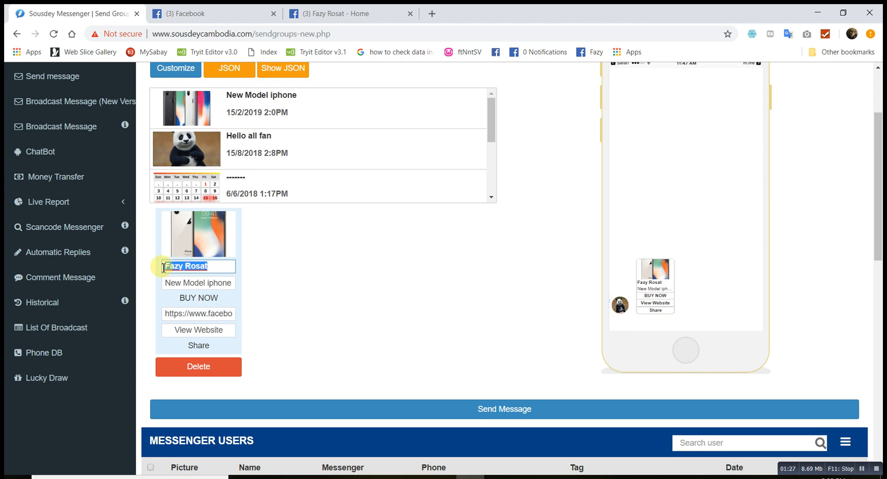
pyautogui.press('BackSpace')
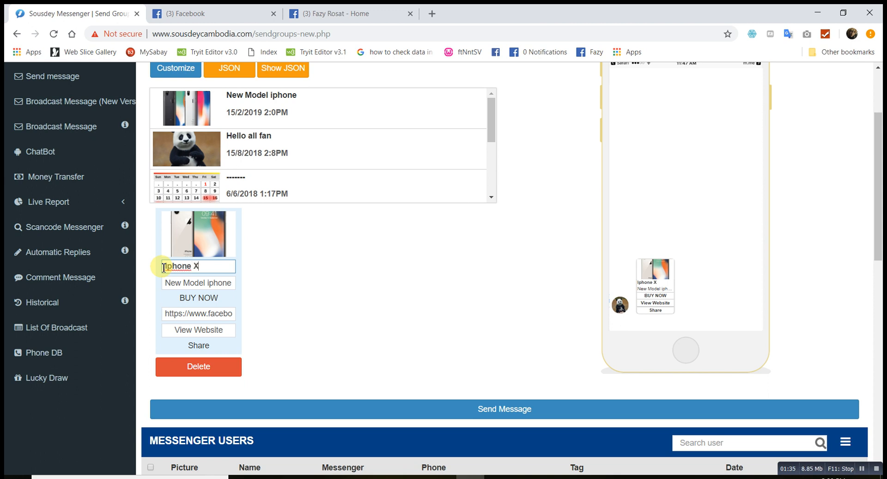
pyautogui.moveTo(208, 267); pyautogui.dragTo(167, 263)
pyautogui.click(207, 267)
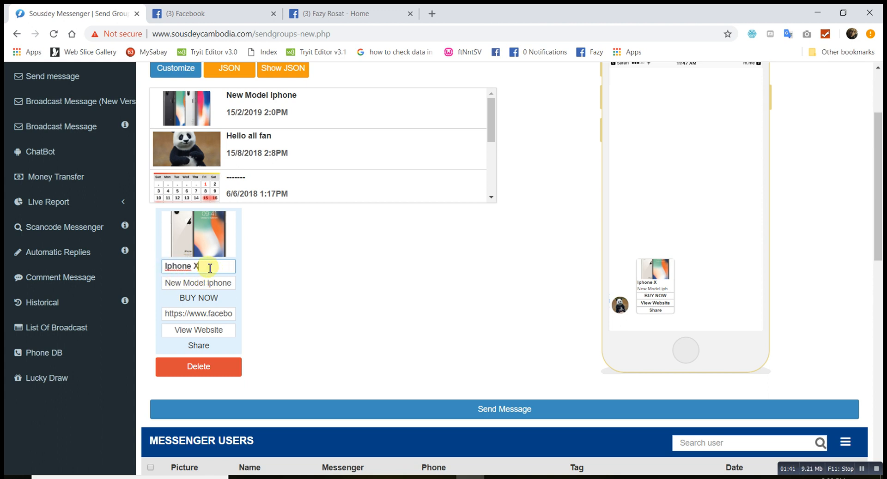
# - Replace the card's description with "Price: 1000$"
pyautogui.moveTo(168, 284); pyautogui.dragTo(228, 283)
pyautogui.click(233, 285)
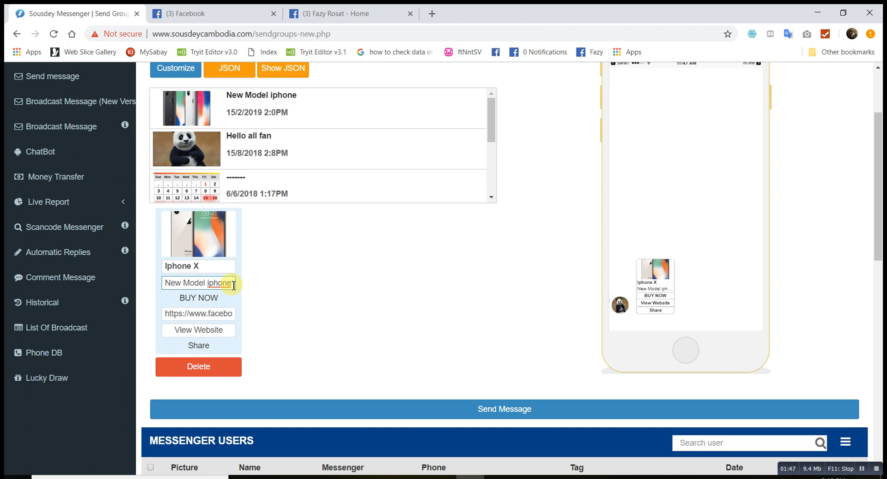
pyautogui.moveTo(233, 285); pyautogui.dragTo(152, 279)
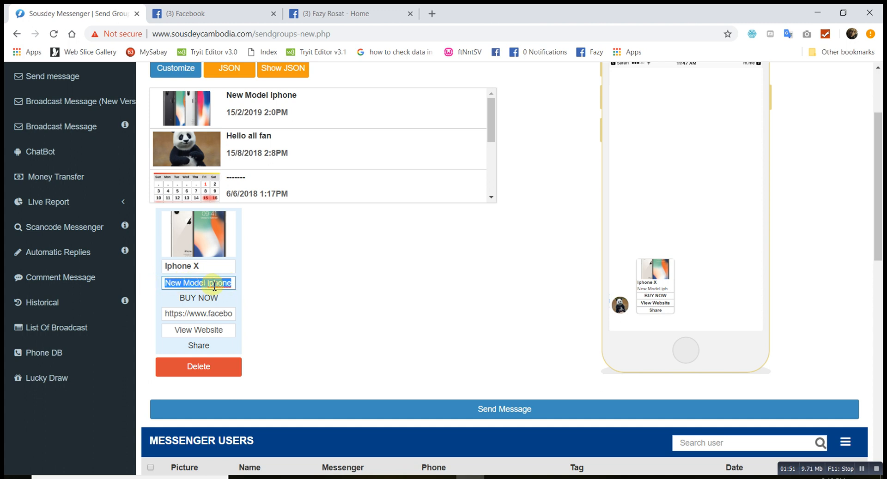
pyautogui.write('Price: 1000$')
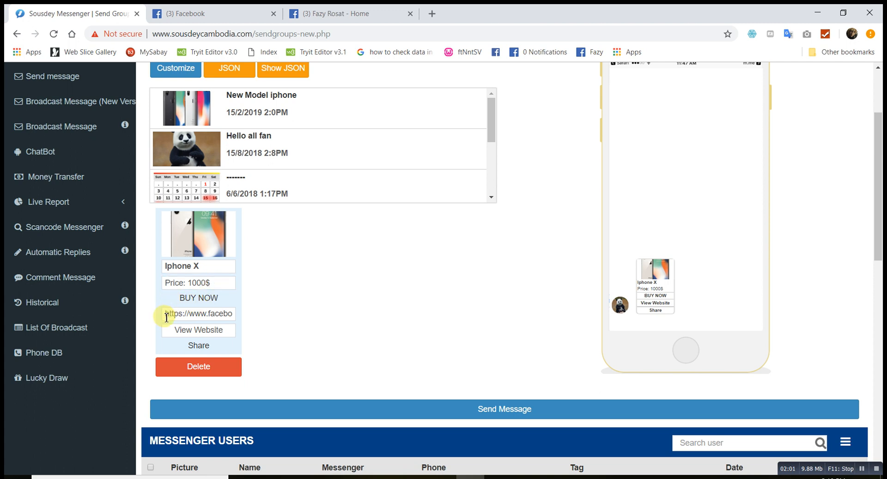
pyautogui.moveTo(166, 315); pyautogui.dragTo(237, 314)
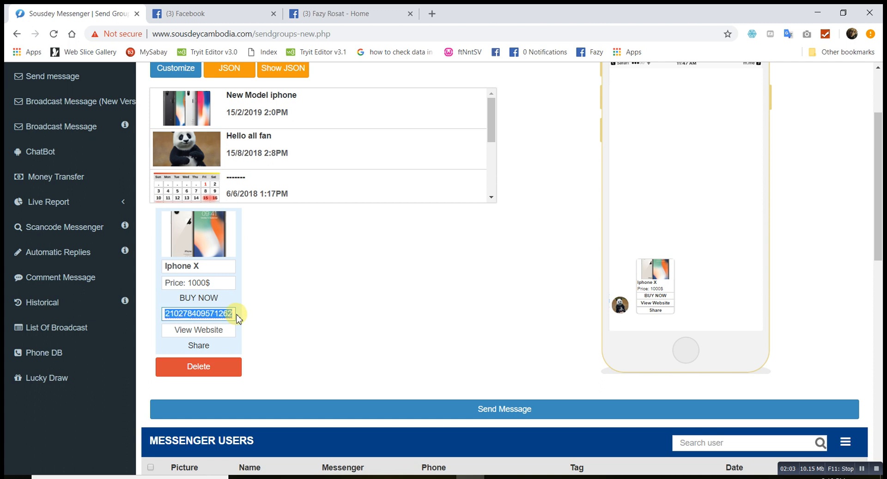
pyautogui.press('BackSpace')
pyautogui.hotkey('ctrl', 'z')
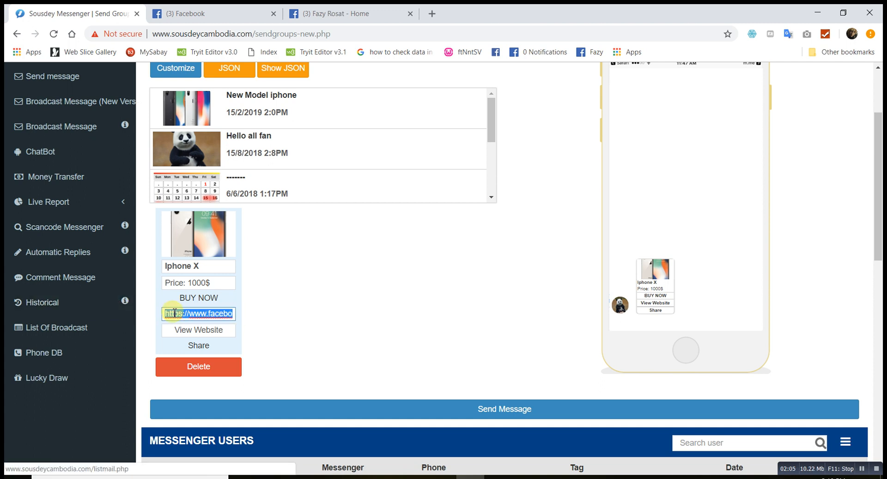
pyautogui.click(177, 314)
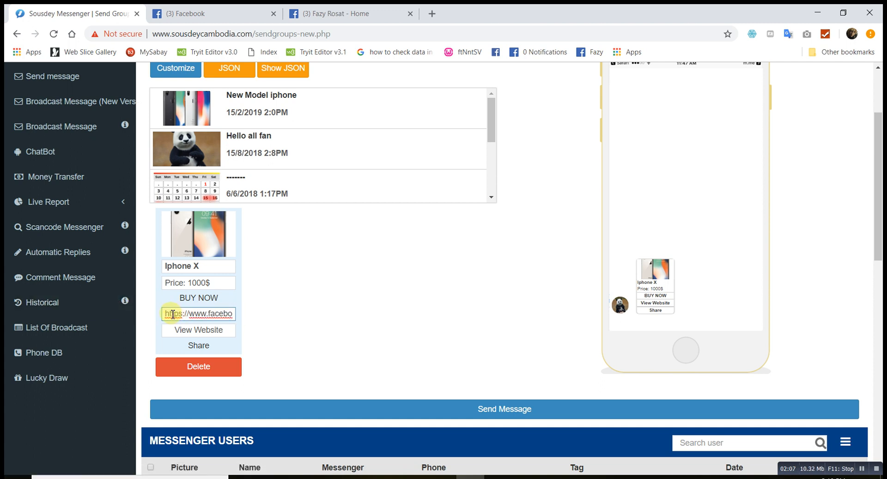
pyautogui.moveTo(168, 314); pyautogui.dragTo(233, 312)
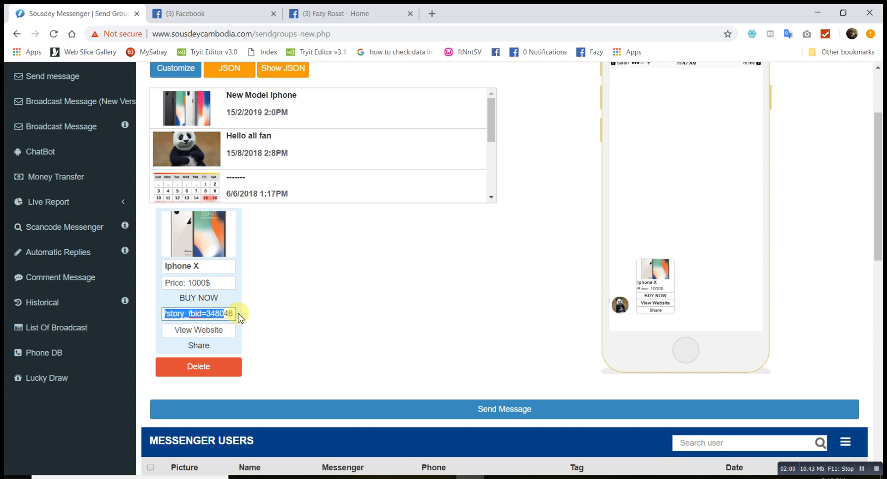
pyautogui.press('BackSpace')
pyautogui.hotkey('ctrl', 'z')
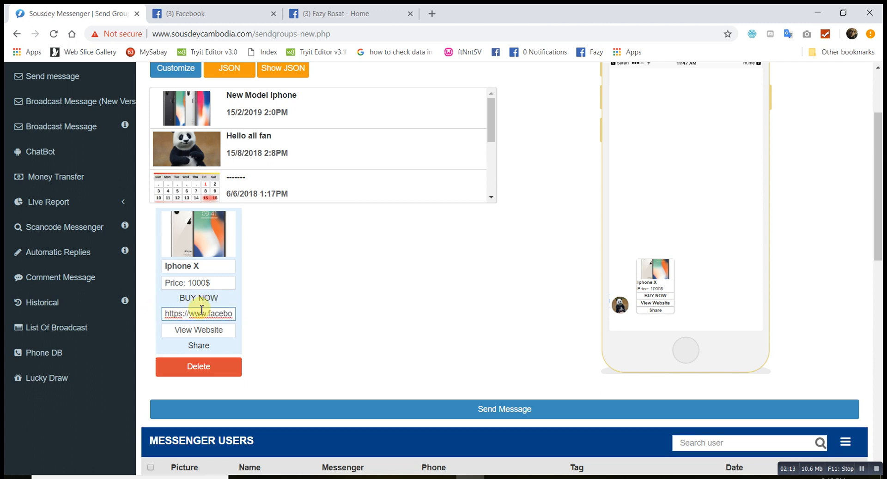
pyautogui.click(187, 314)
# - Rename the card's website link button to "View Post"
pyautogui.click(225, 333)
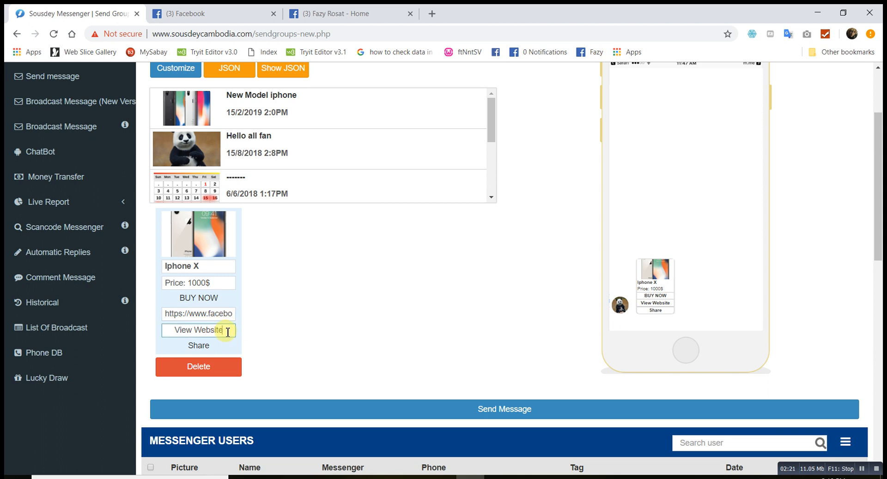
pyautogui.moveTo(227, 332)
pyautogui.mouseDown()
pyautogui.moveTo(175, 331)
pyautogui.moveTo(229, 330)
pyautogui.mouseUp()
pyautogui.click(229, 330)
pyautogui.moveTo(228, 330); pyautogui.dragTo(166, 331)
pyautogui.click(321, 332)
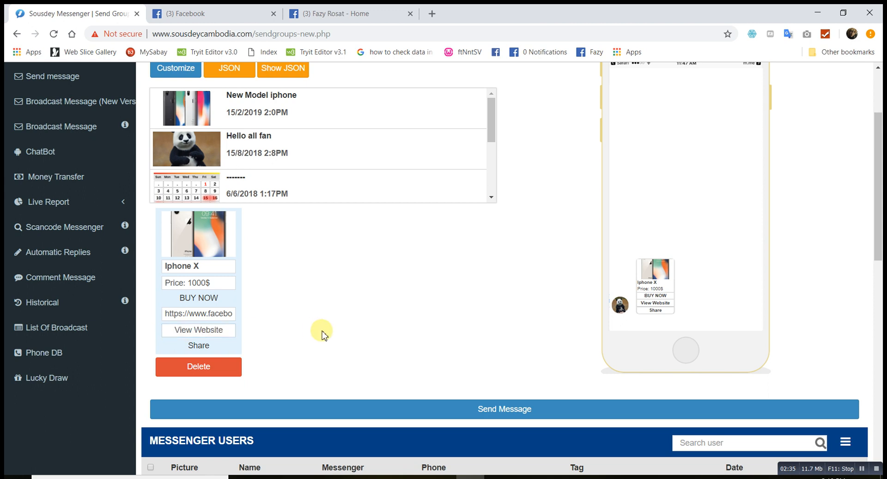
pyautogui.click(229, 333)
pyautogui.moveTo(225, 333); pyautogui.dragTo(166, 332)
pyautogui.click(288, 330)
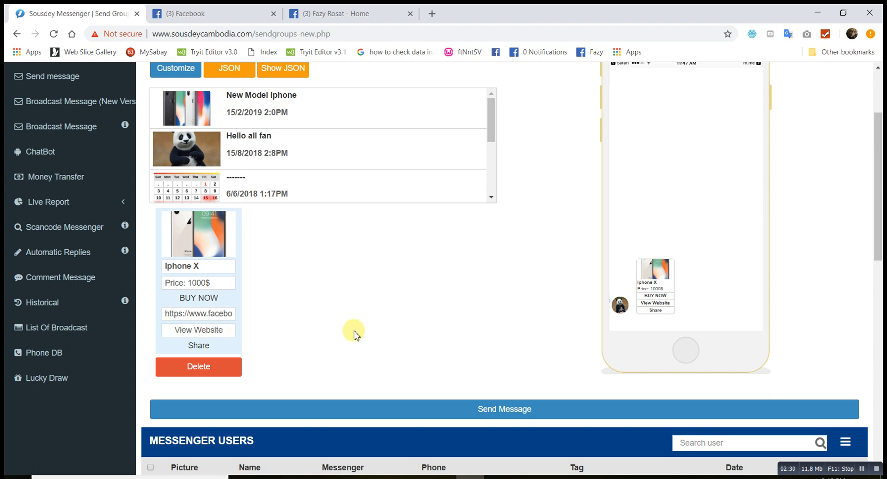
pyautogui.moveTo(226, 331); pyautogui.dragTo(199, 332)
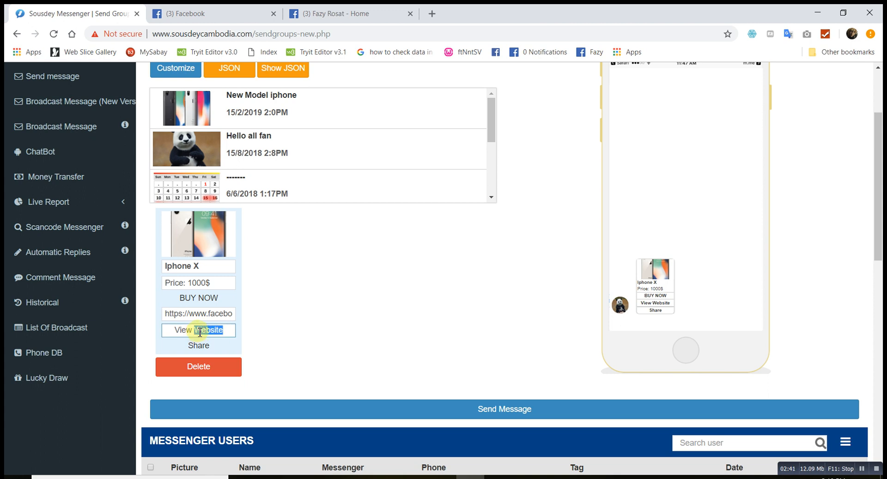
pyautogui.write('Po')
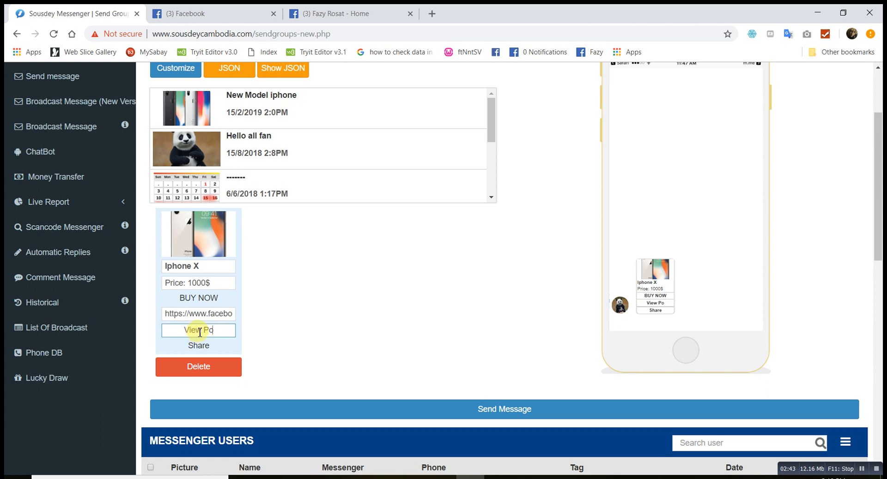
pyautogui.click(293, 318)
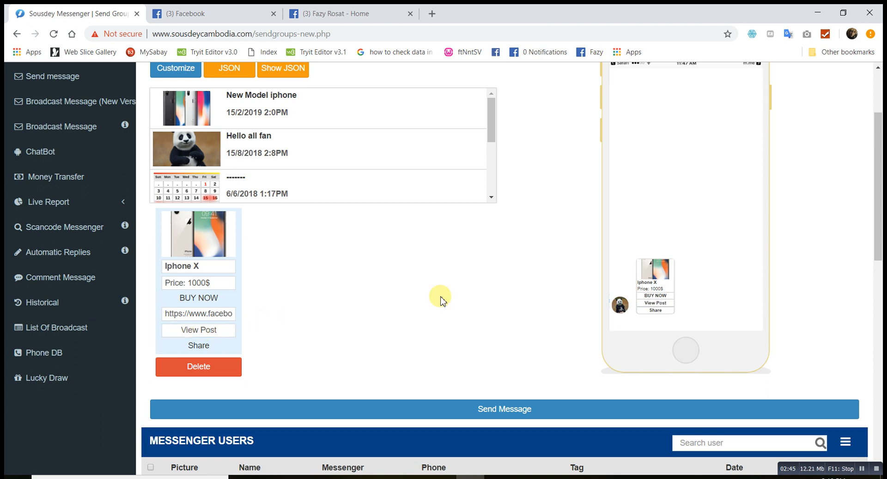
# - Select the user with 275 sent messages as the recipient in the Messenger Users list
pyautogui.scroll(-7, 378, 313)
pyautogui.scroll(-5, 329, 333)
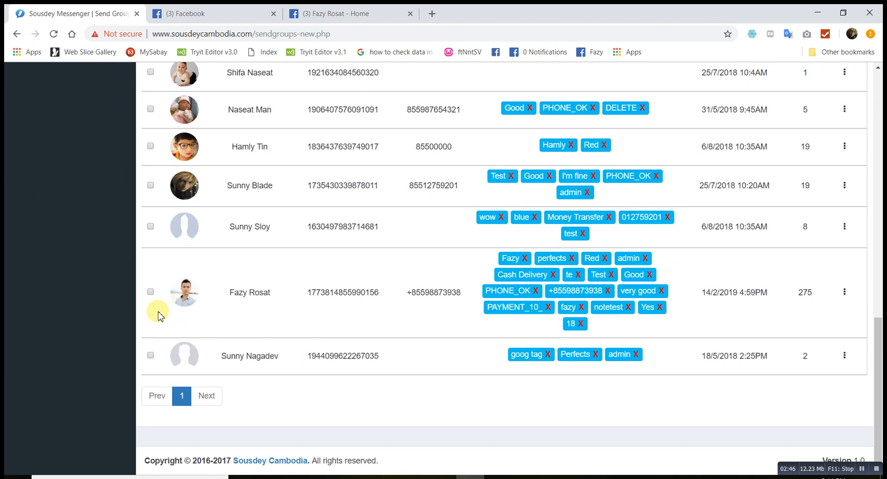
pyautogui.scroll(6, 172, 226)
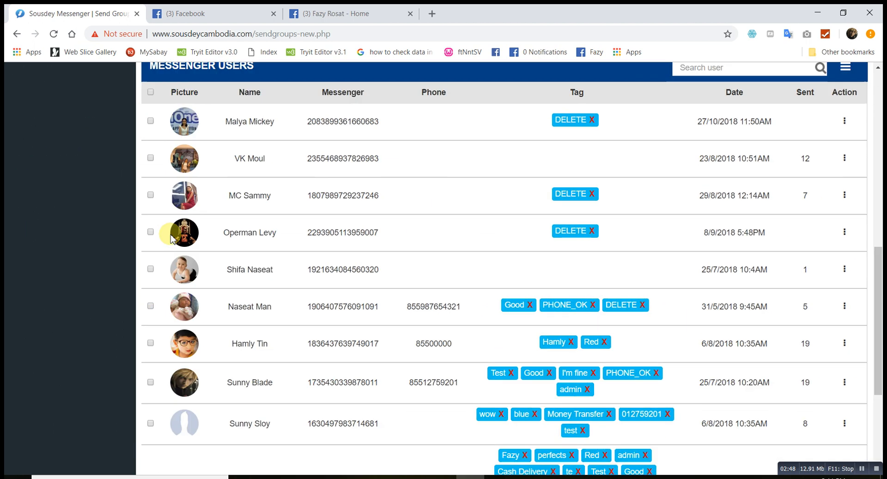
pyautogui.scroll(-6, 172, 226)
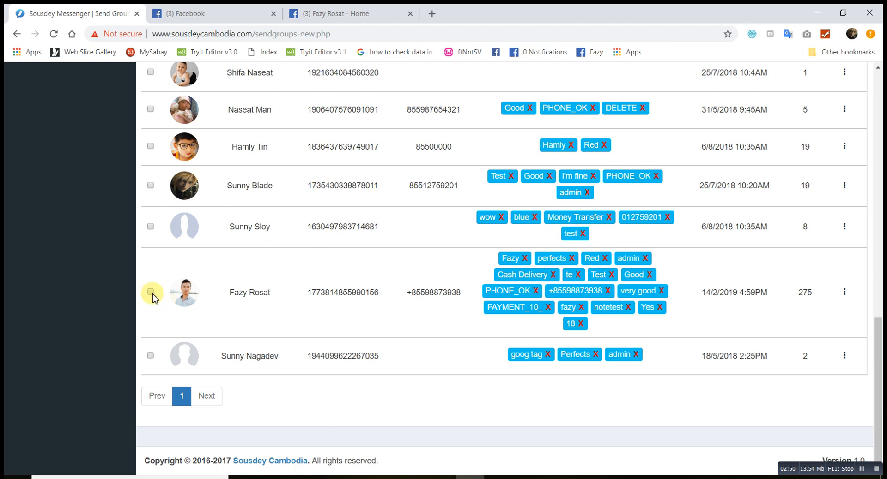
pyautogui.click(150, 292)
pyautogui.scroll(7, 153, 296)
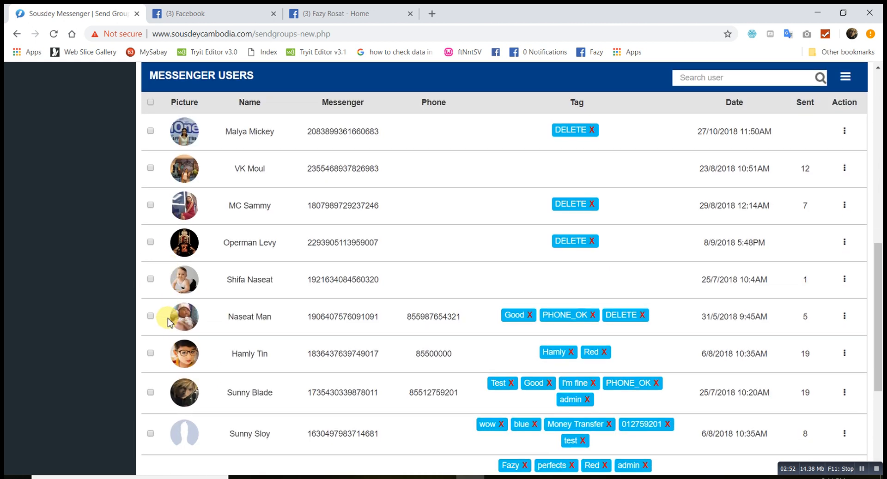
# - Send the Iphone X card message to the selected Messenger user
pyautogui.scroll(4, 505, 178)
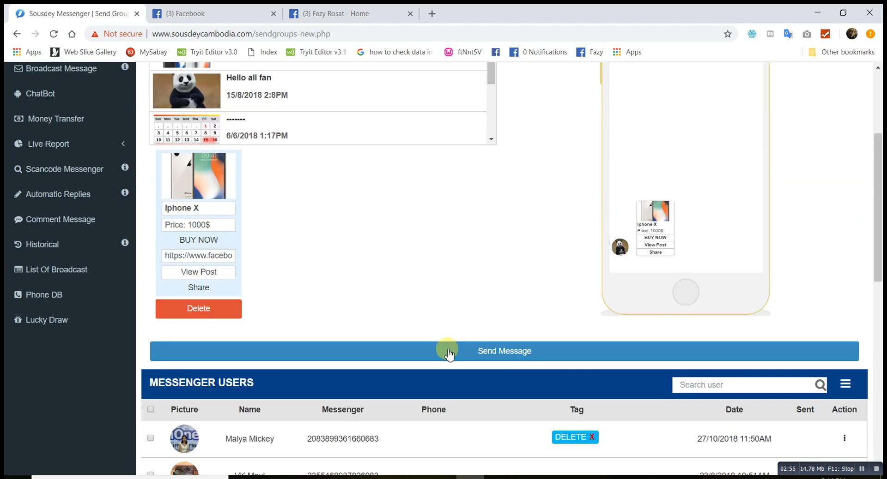
pyautogui.click(447, 360)
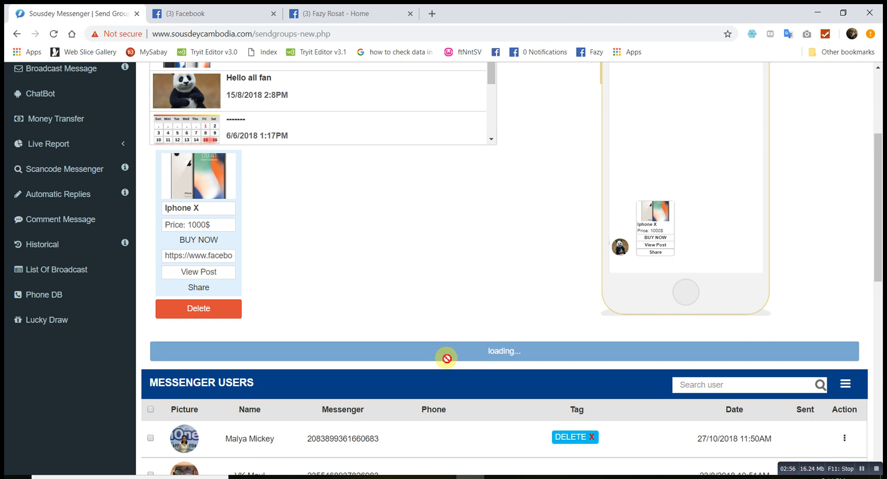
# - Switch to Facebook and check the received Iphone X card in the page's chat and the recent messages list
pyautogui.click(203, 16)
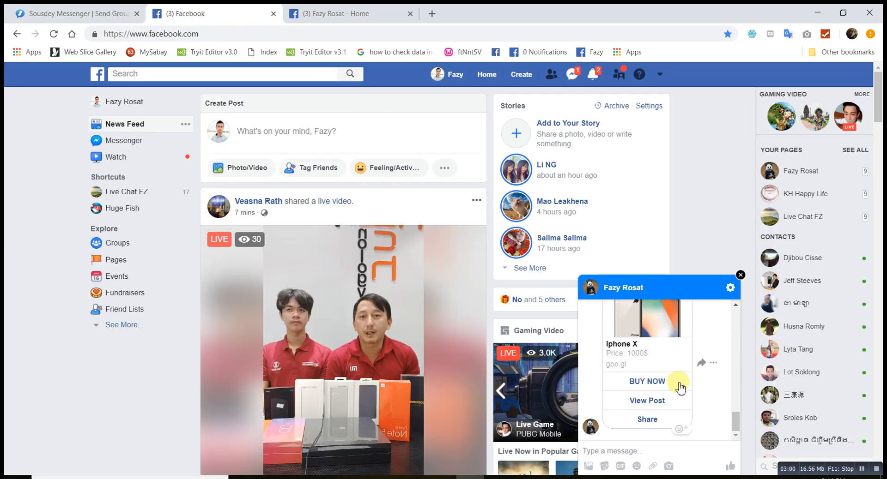
pyautogui.scroll(-2, 681, 389)
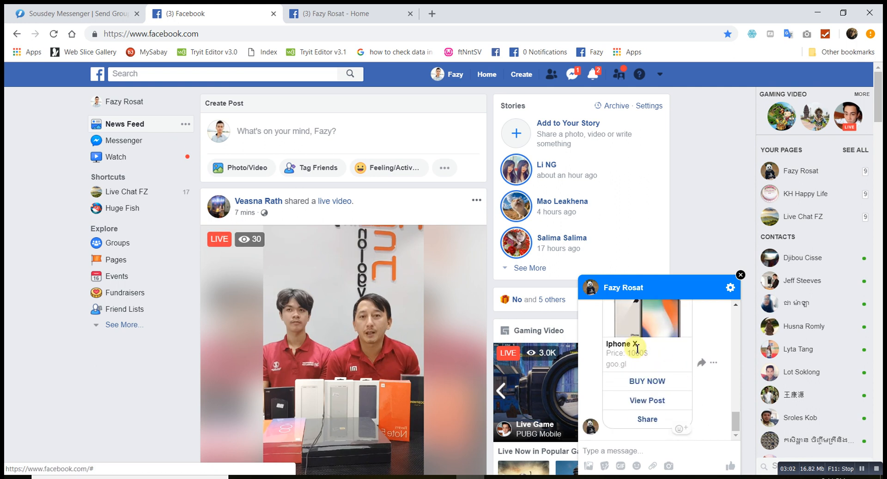
pyautogui.click(571, 74)
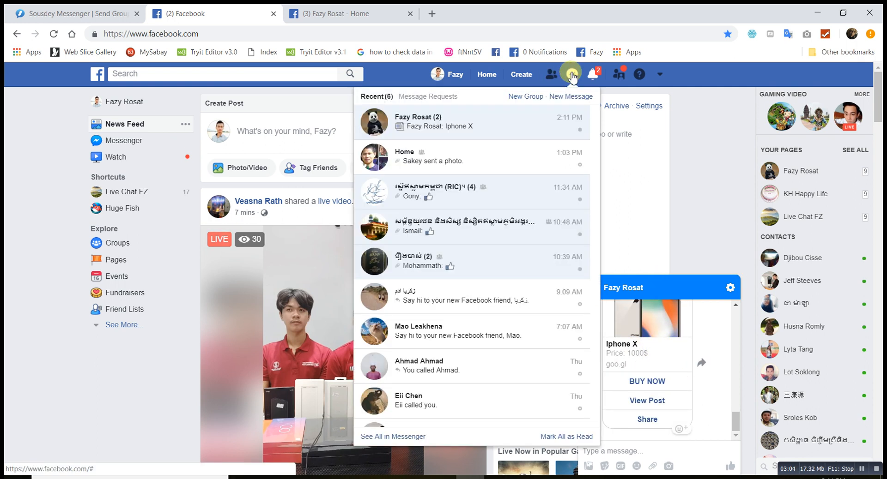
pyautogui.click(596, 189)
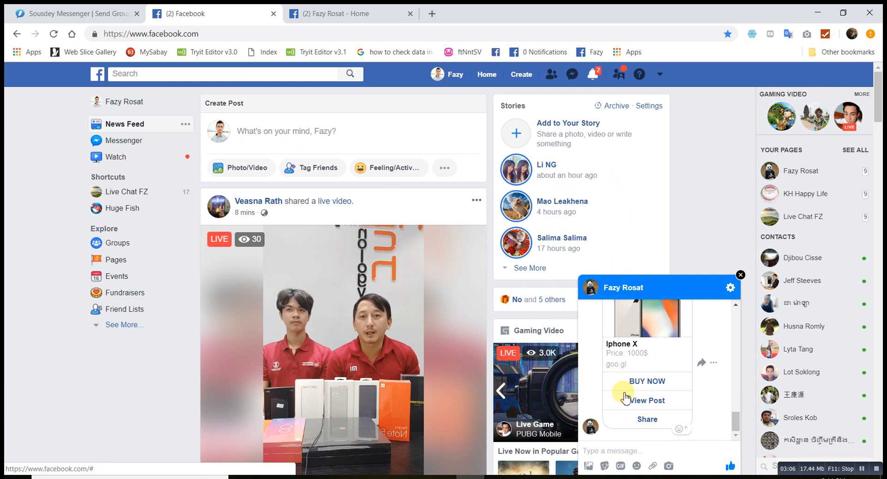
# - Open the Facebook post linked through View Post on the received Iphone X card
pyautogui.click(651, 400)
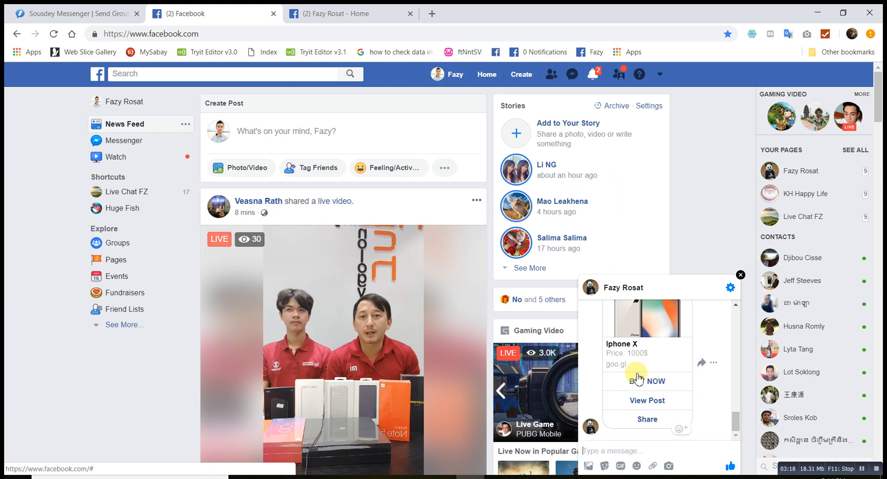
pyautogui.click(652, 401)
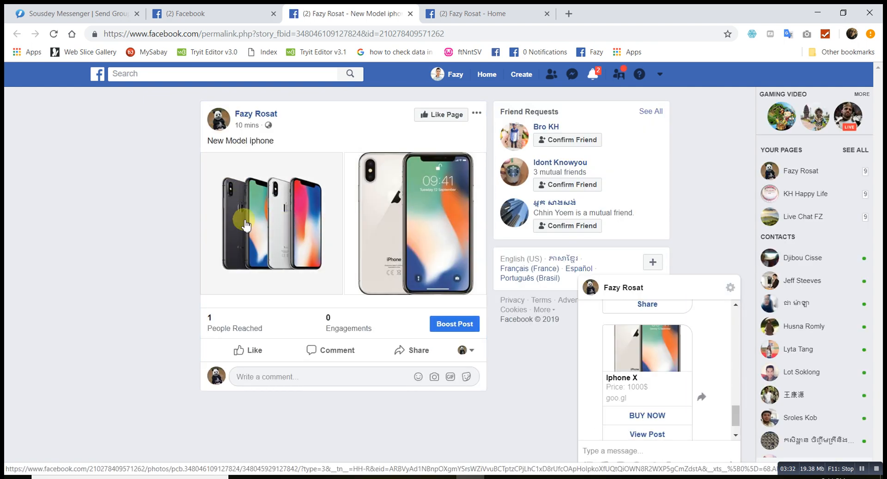
# - Return to the Facebook chat, choose BUY NOW on the Iphone X card, and reply with the suggested phone number
pyautogui.click(237, 14)
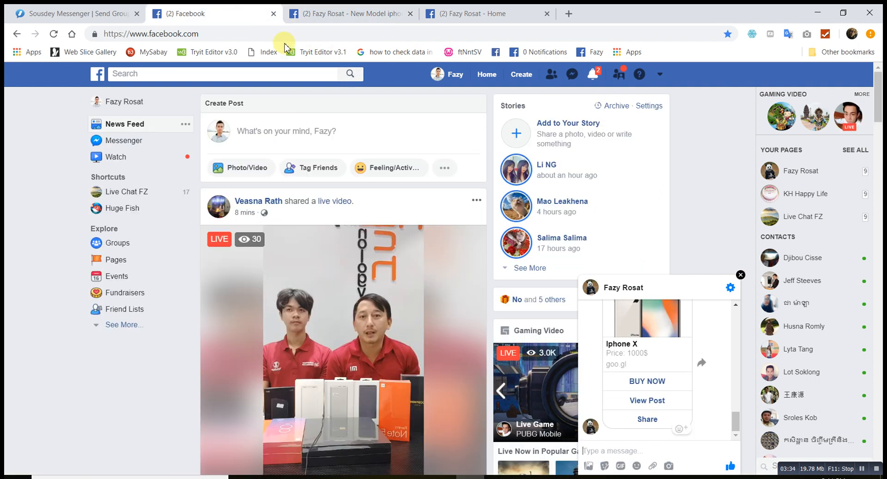
pyautogui.click(663, 385)
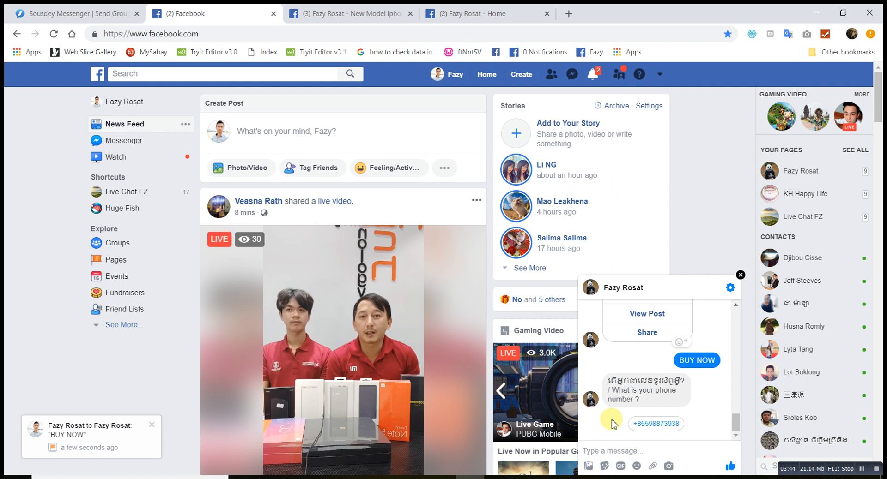
pyautogui.click(656, 423)
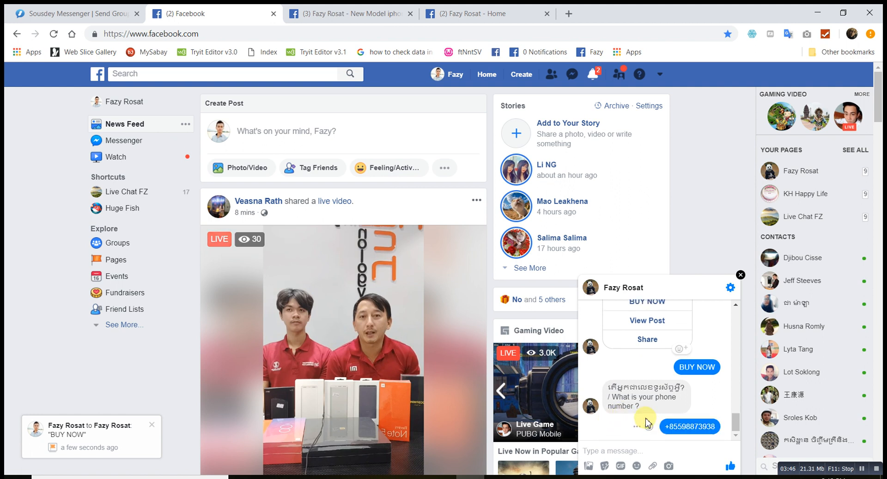
# - Review the card's BUY NOW option and the phone number reply in the chat, then return to Sousdey Messenger
pyautogui.scroll(2, 653, 353)
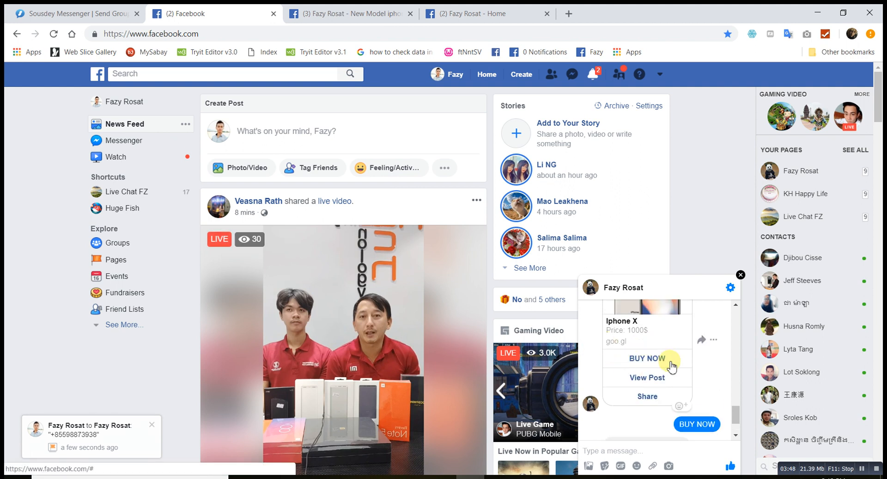
pyautogui.scroll(-2, 665, 369)
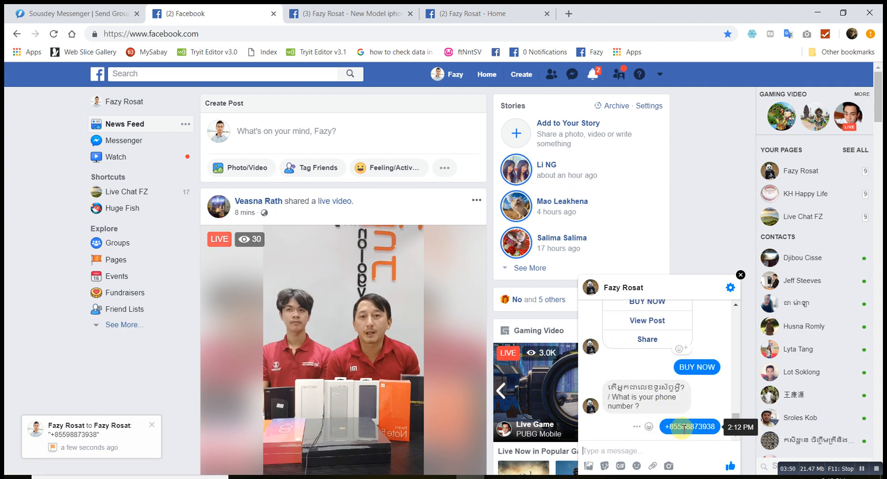
pyautogui.scroll(2, 631, 354)
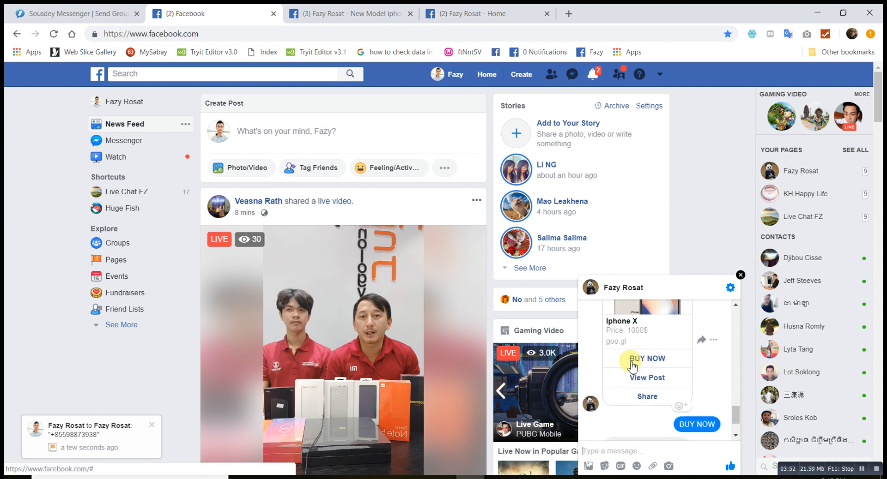
pyautogui.click(85, 14)
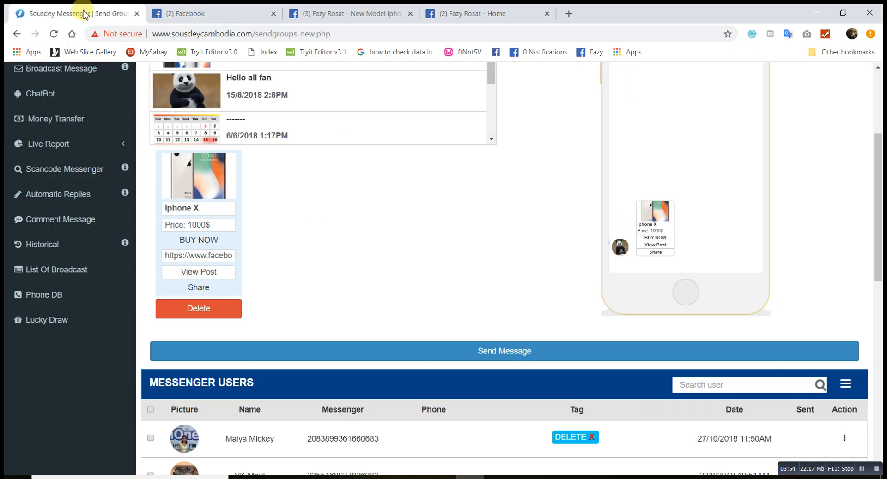